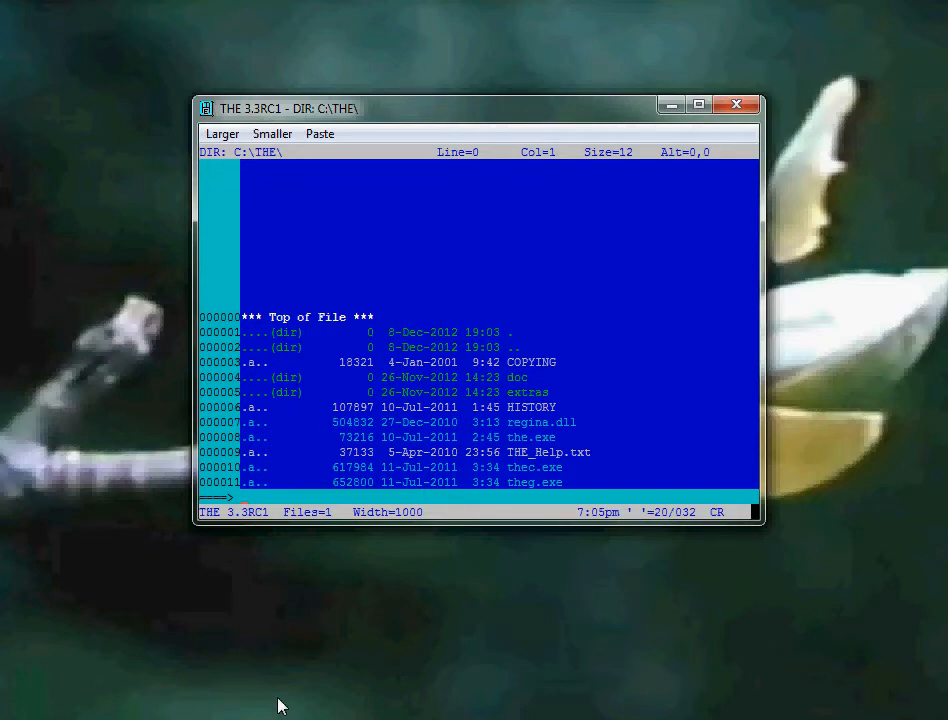
type("x")
type(" .")
type("hellowor")
type("ld.rex")
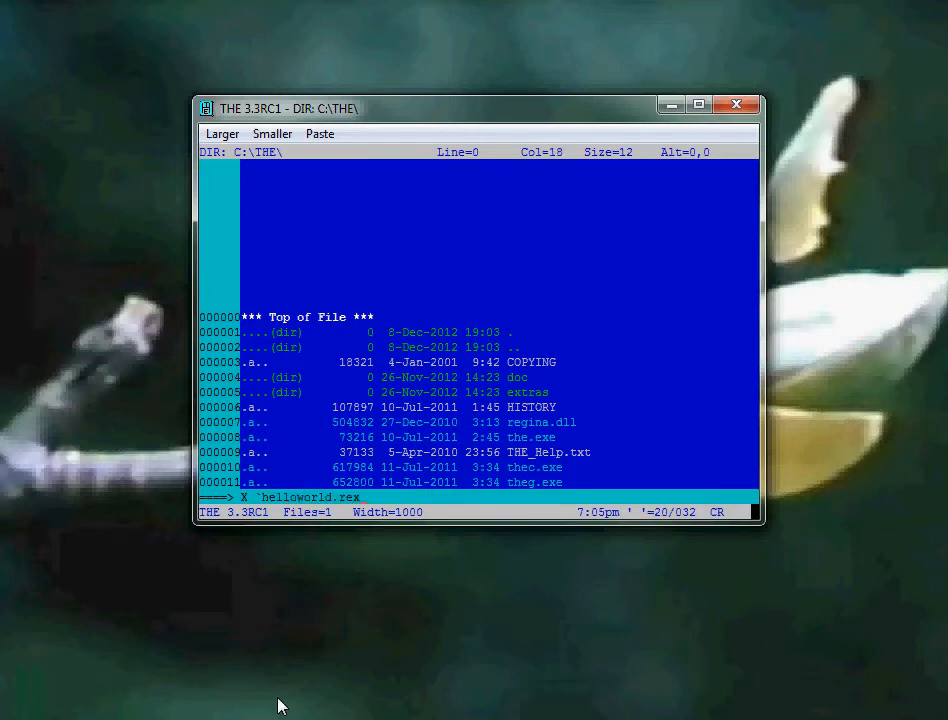
type("x")
type("`")
- Create and edit the new file helloworld.rexx via the x command
key("Return")
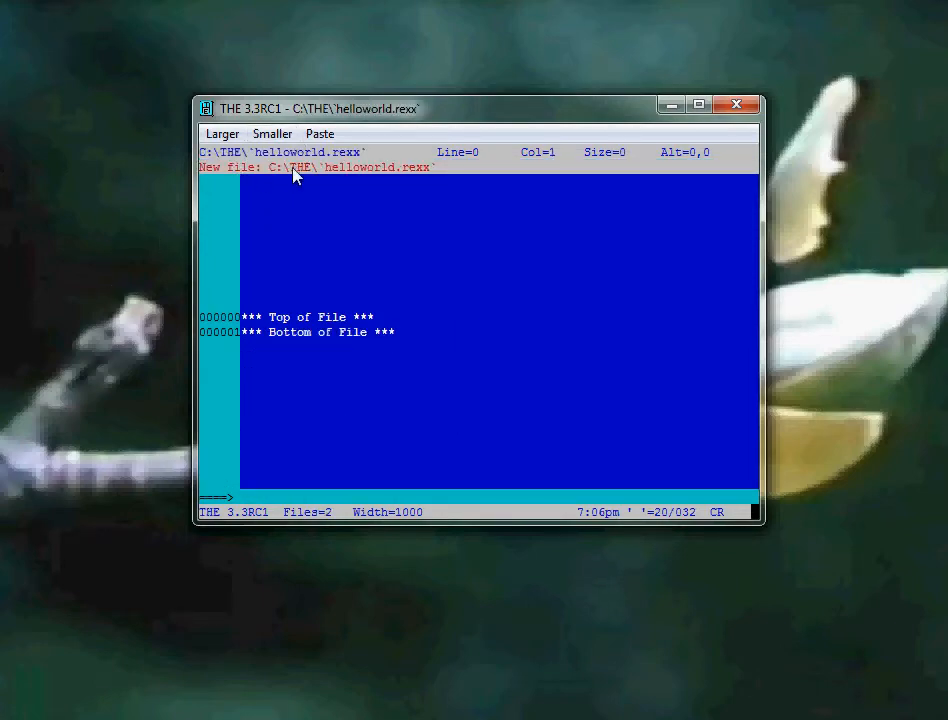
- Enter a comment line followed by the line Say "hello, World"
left_click(396, 330)
key("F2")
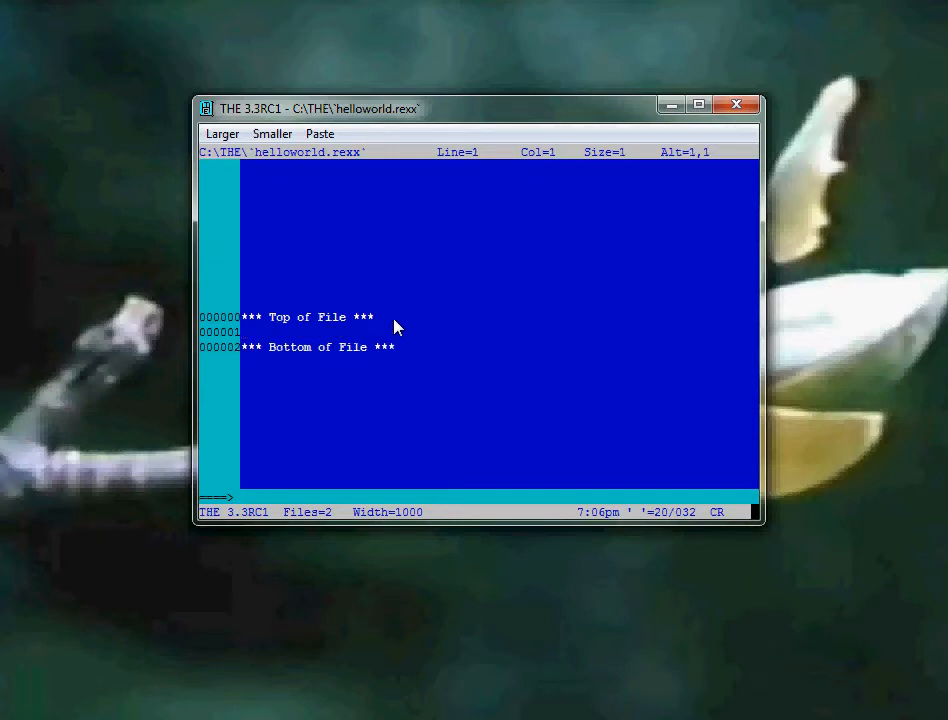
type("/*")
type(" th")
type("is is a com")
type("ment ")
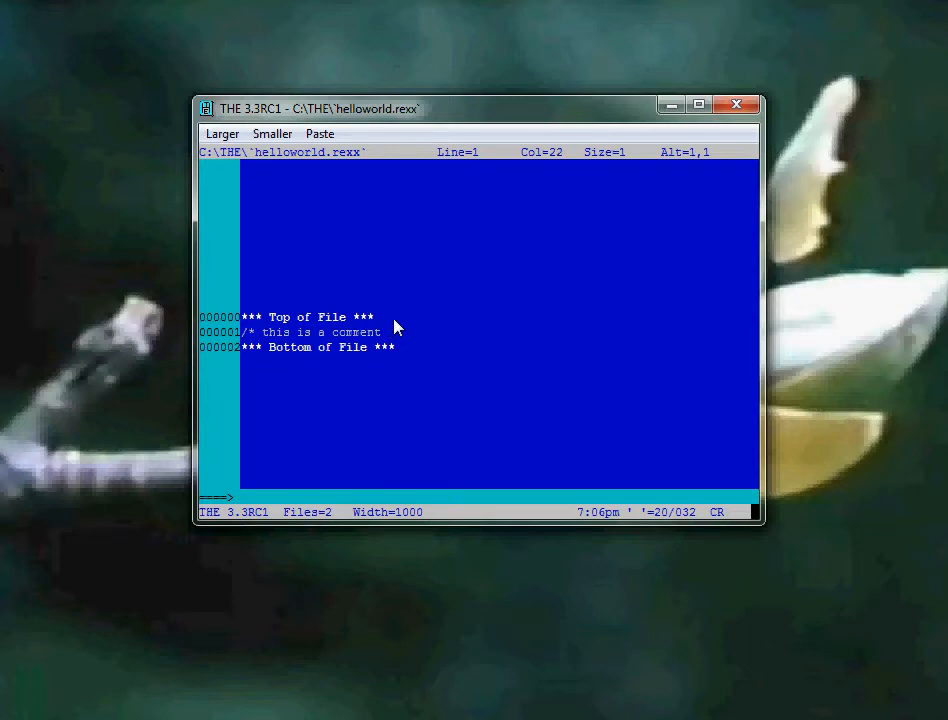
type("*/")
key("Return")
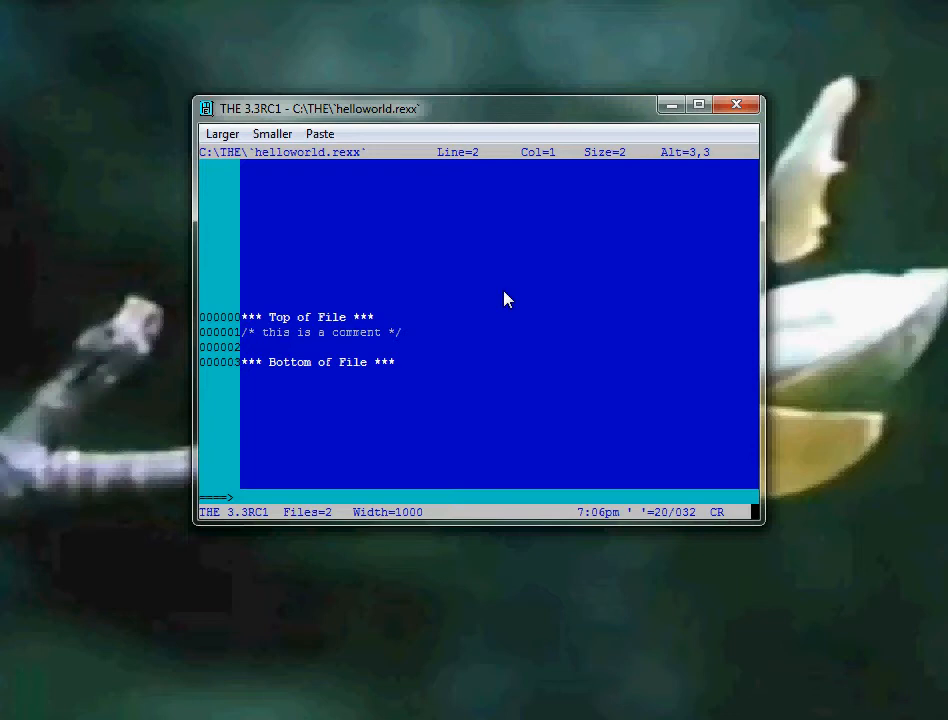
type("Say")
type(" \"hello")
type(", ")
type("World")
type("\"")
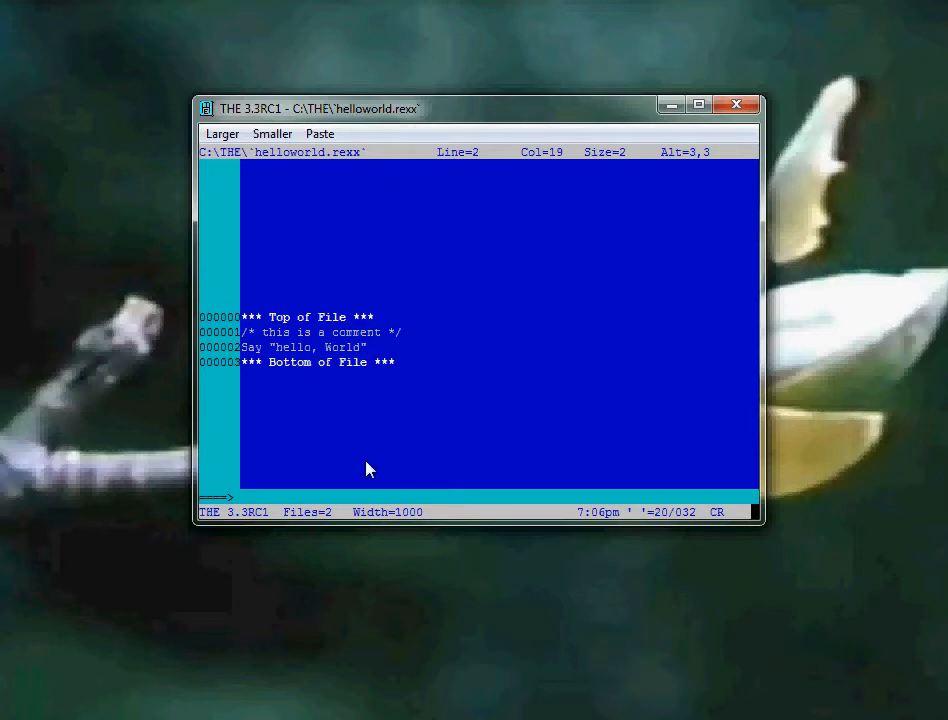
- Save the two-line program to disk as helloworld.rexx
left_click(320, 498)
type("save")
type(" '")
type("helloworl")
type("d.rex")
type("x")
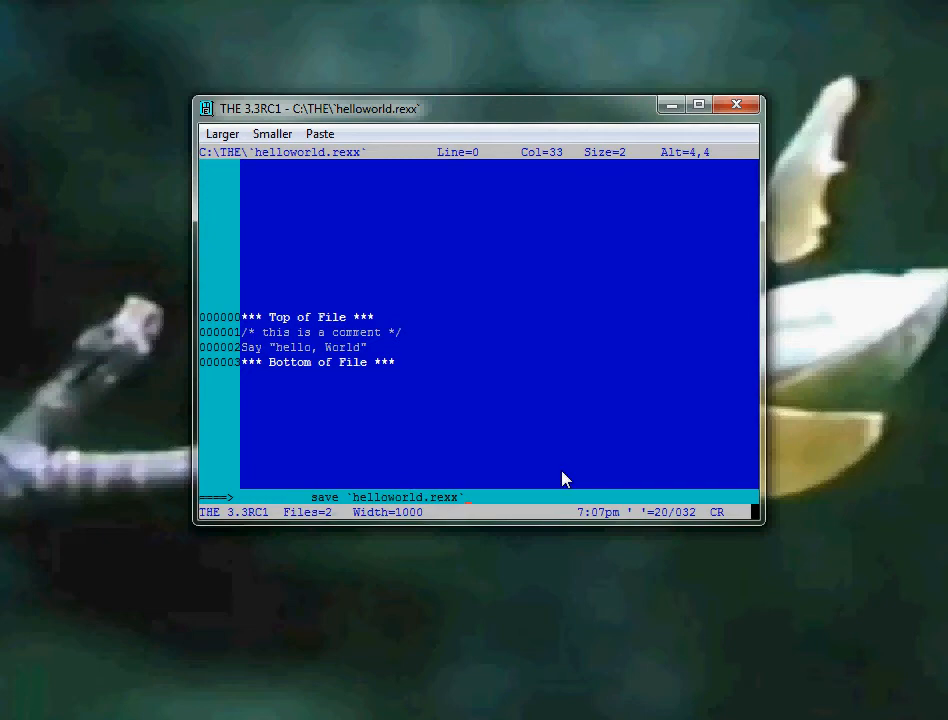
key("Return")
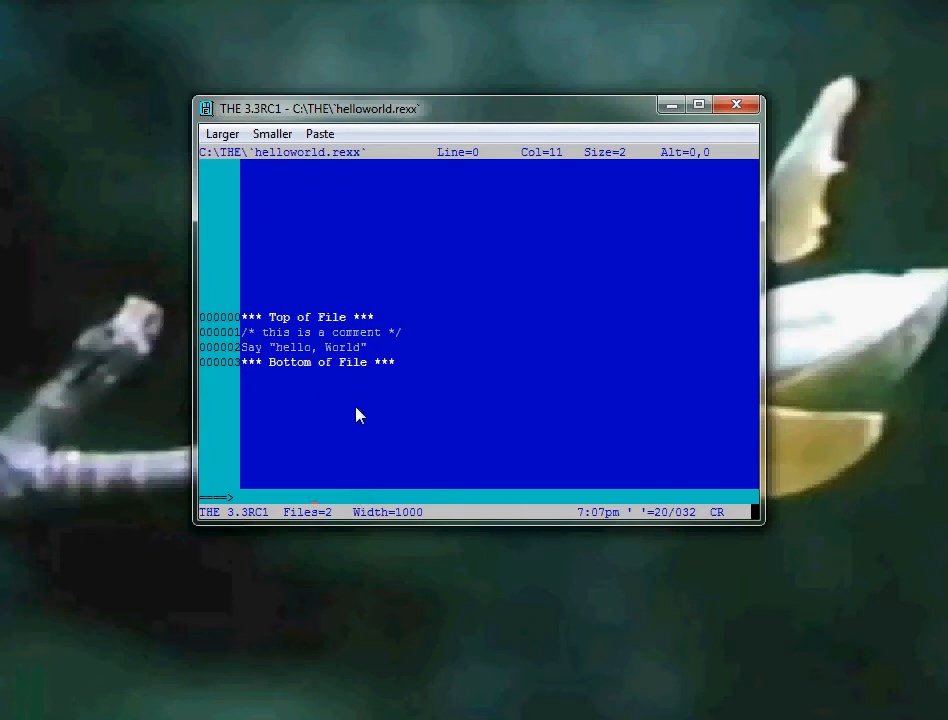
type("e")
type("xit")
- Exit the file, returning to the C:\THE listing now showing helloworld.rexx at 45 bytes
key("Return")
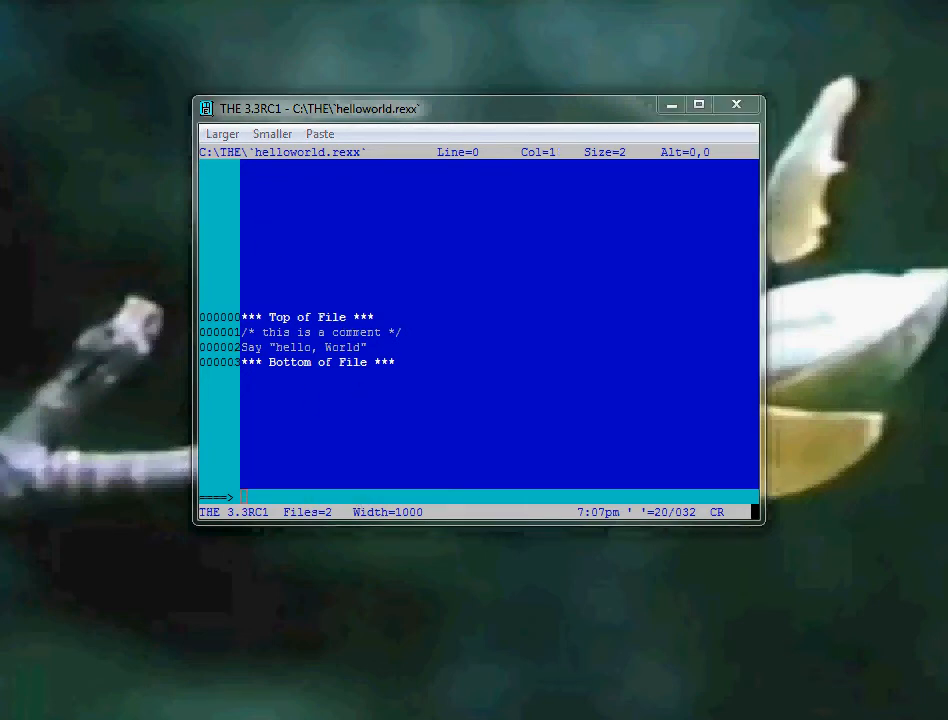
left_click_drag(4, 197, 858, 238)
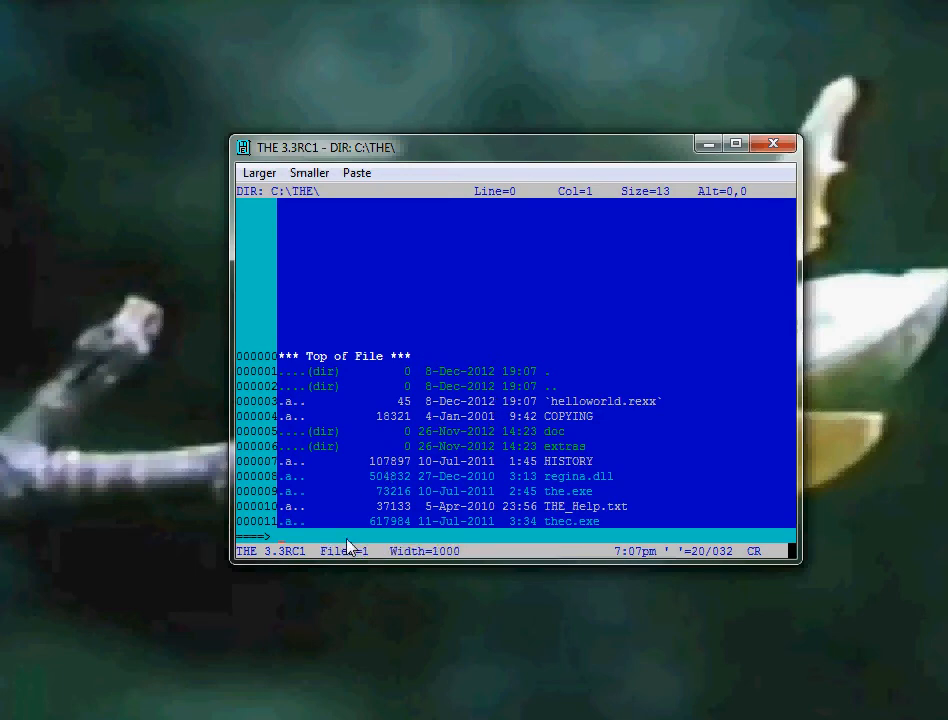
type("!")
type(" `")
type("hellowo")
type("rld.rex")
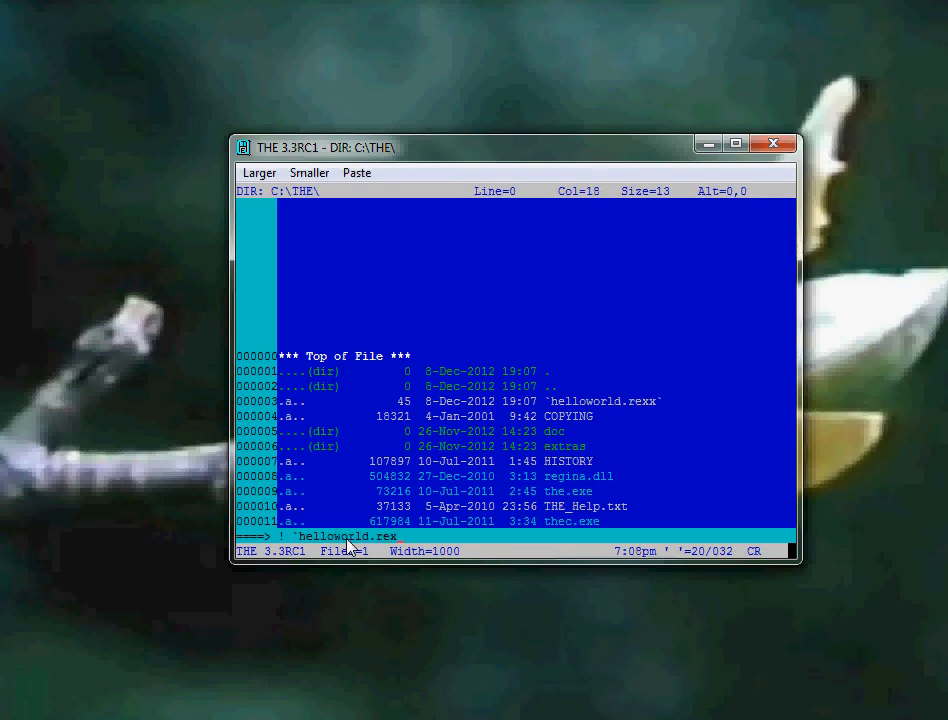
type("x`")
- Run helloworld.rexx with the ! command so the console prints hello, World
key("Return")
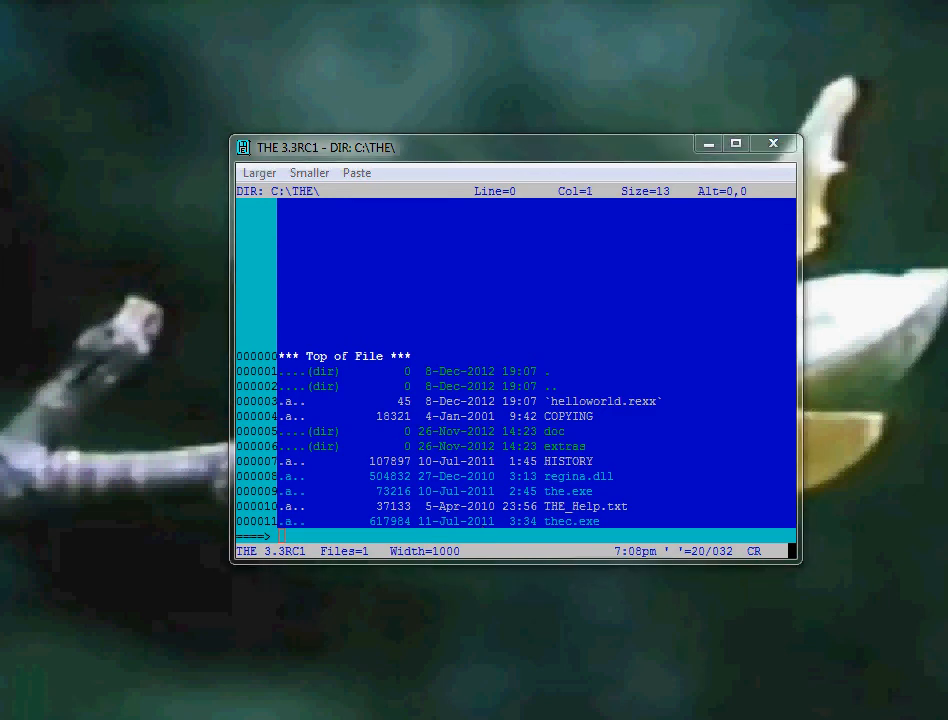
mouse_move(88, 215)
left_mouse_down()
mouse_move(529, 258)
mouse_move(607, 226)
left_mouse_up()
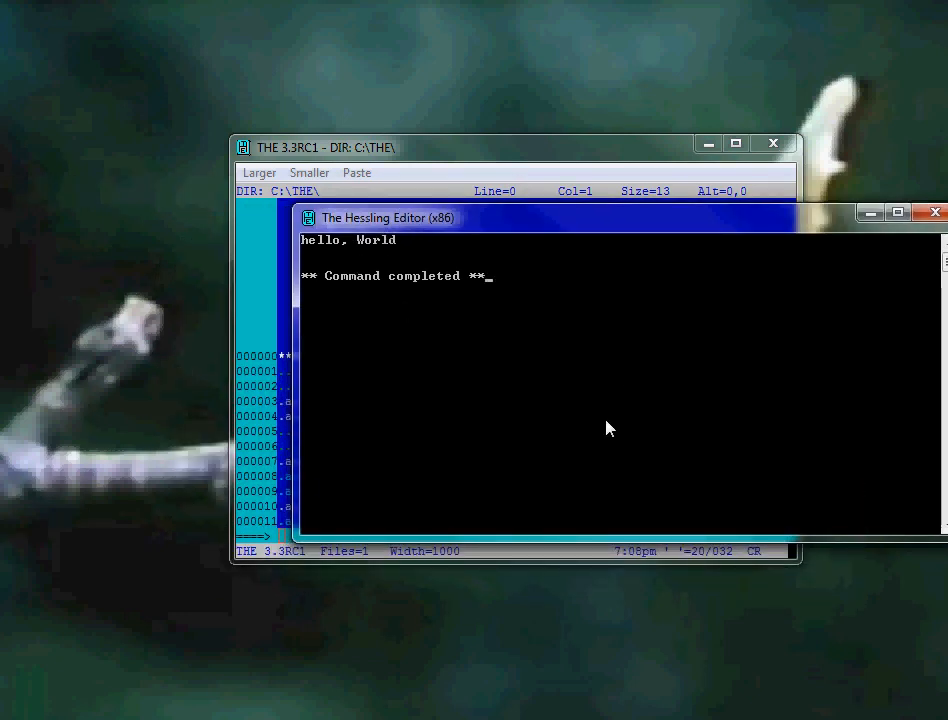